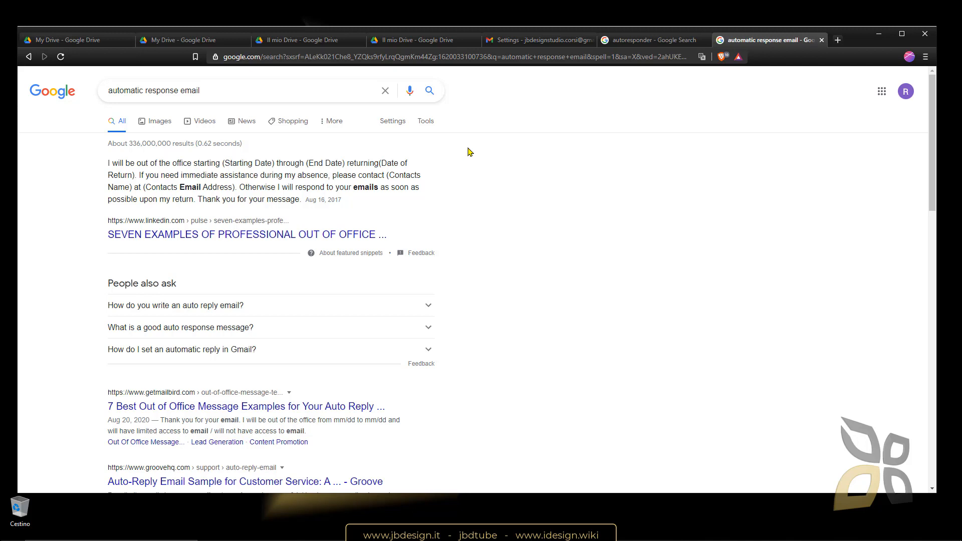
Review the general web search results for autoresponder instead of the image results.
left_click(631, 45)
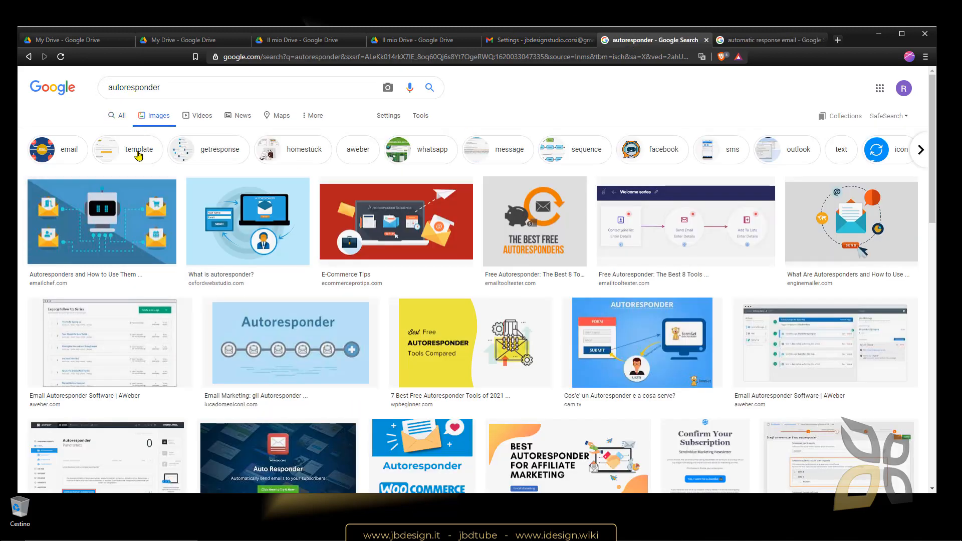
left_click(122, 116)
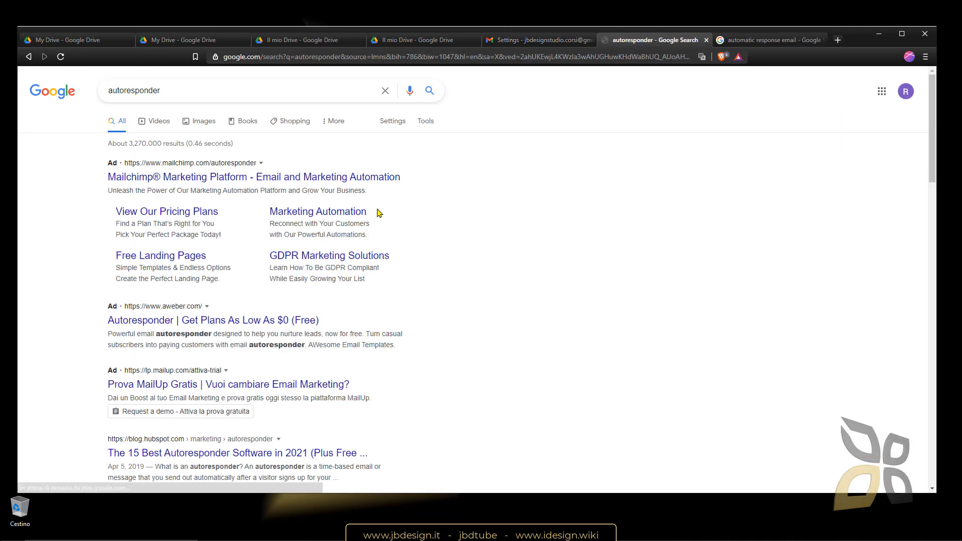
scroll(378, 213, "down", 4)
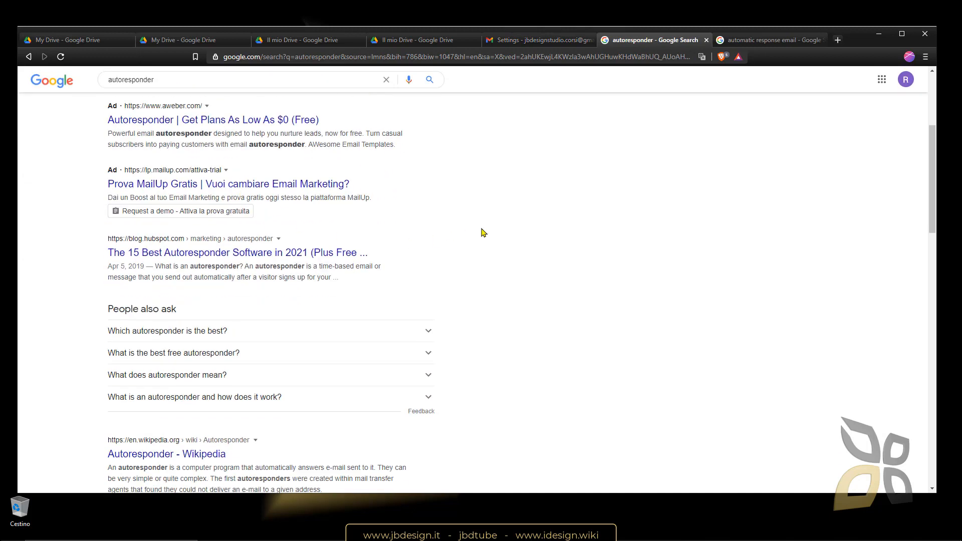
scroll(484, 231, "down", 3)
scroll(383, 341, "down", 2)
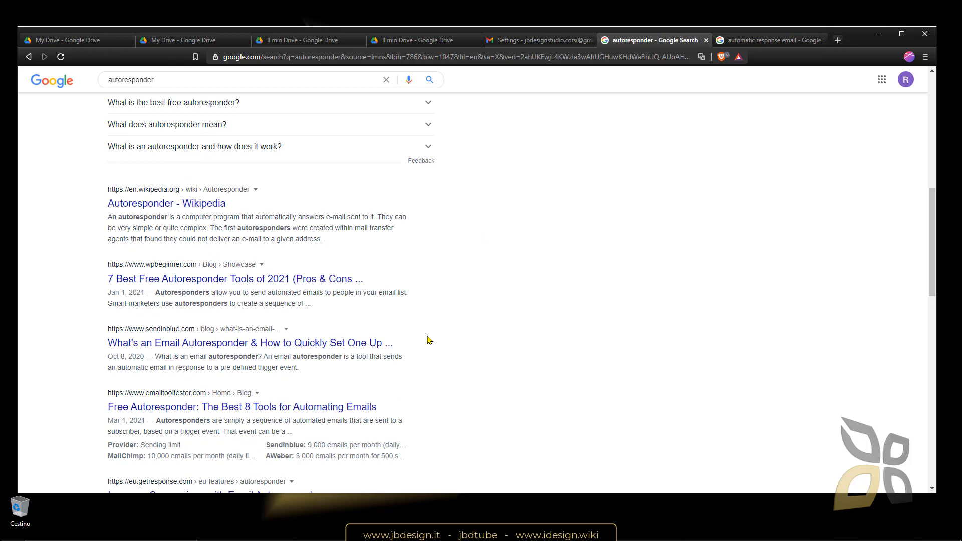
Switch to Gmail, check the Drafts folder and open the full mail settings.
left_click(512, 41)
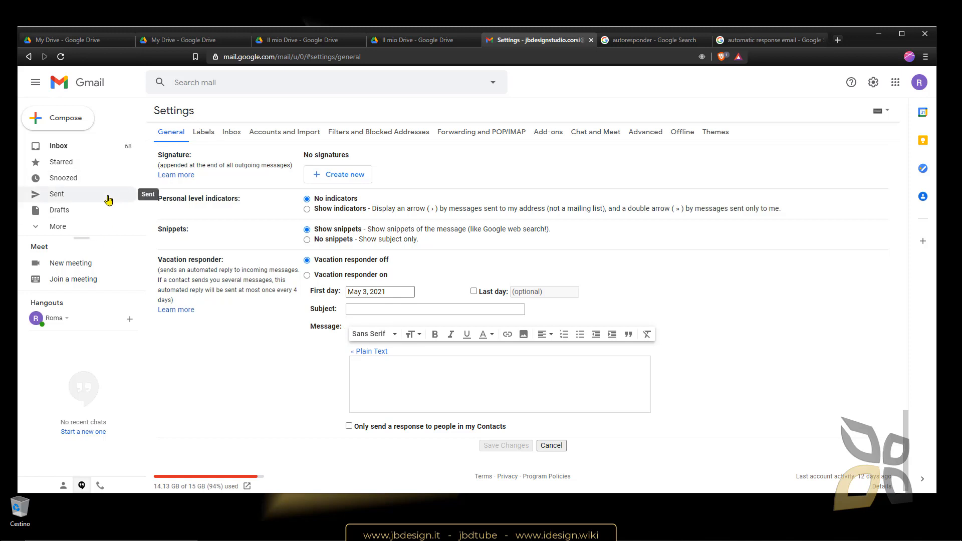
left_click(60, 211)
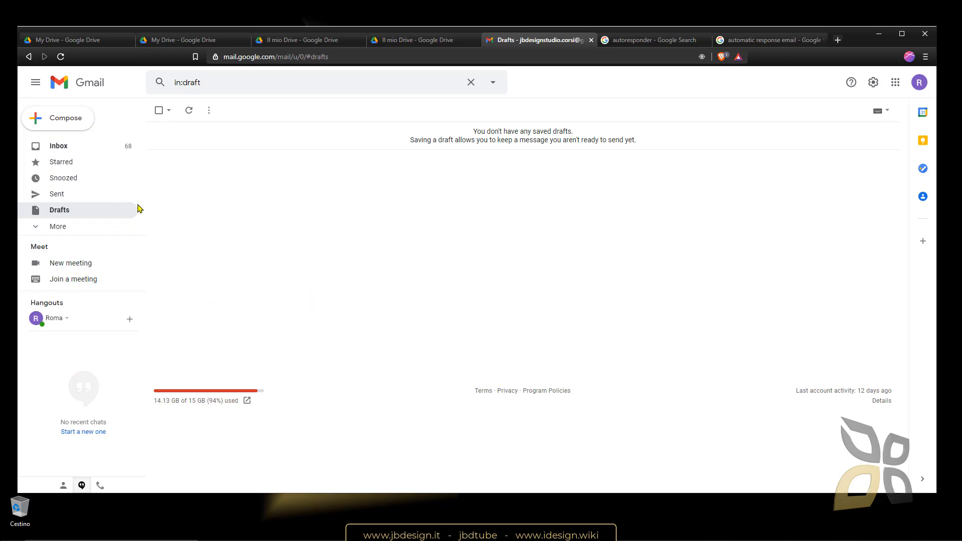
left_click(872, 88)
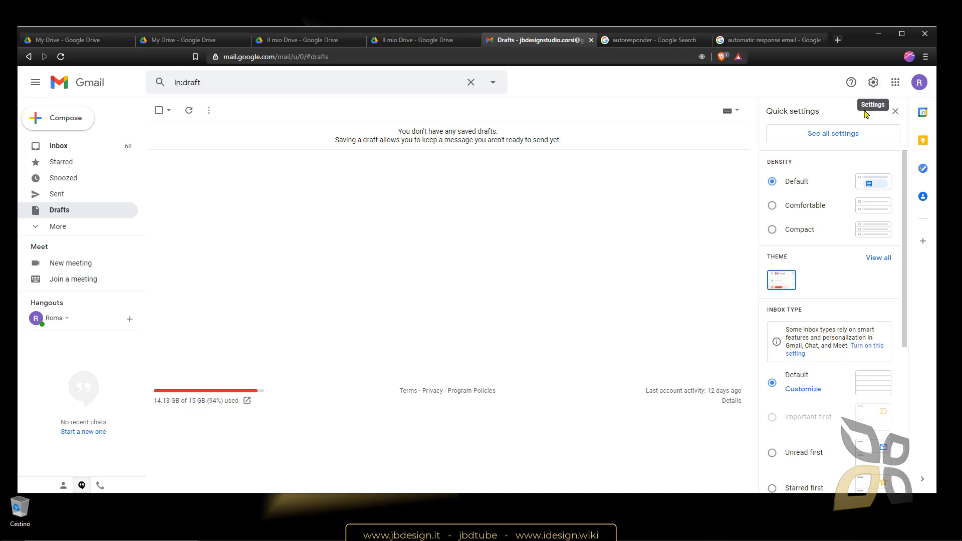
scroll(802, 226, "down", 5)
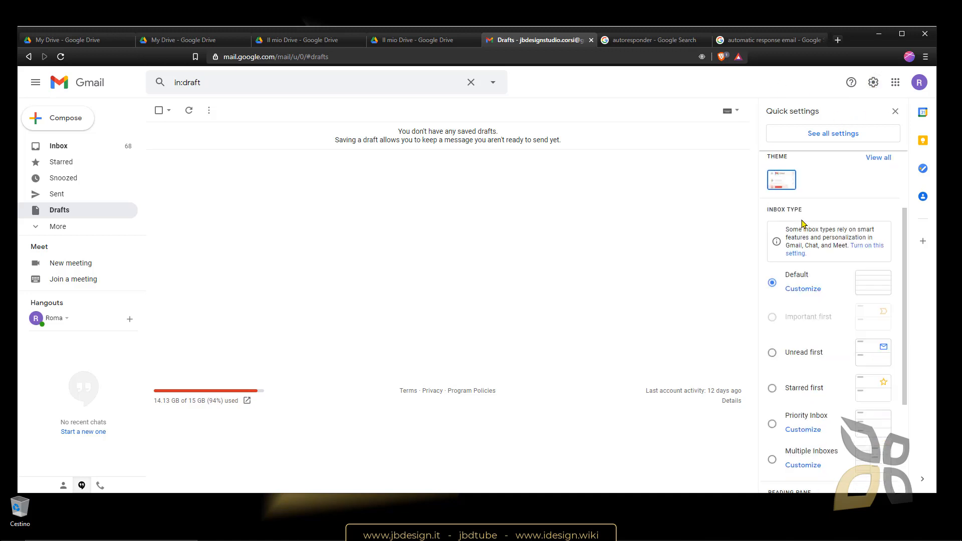
scroll(817, 335, "up", 5)
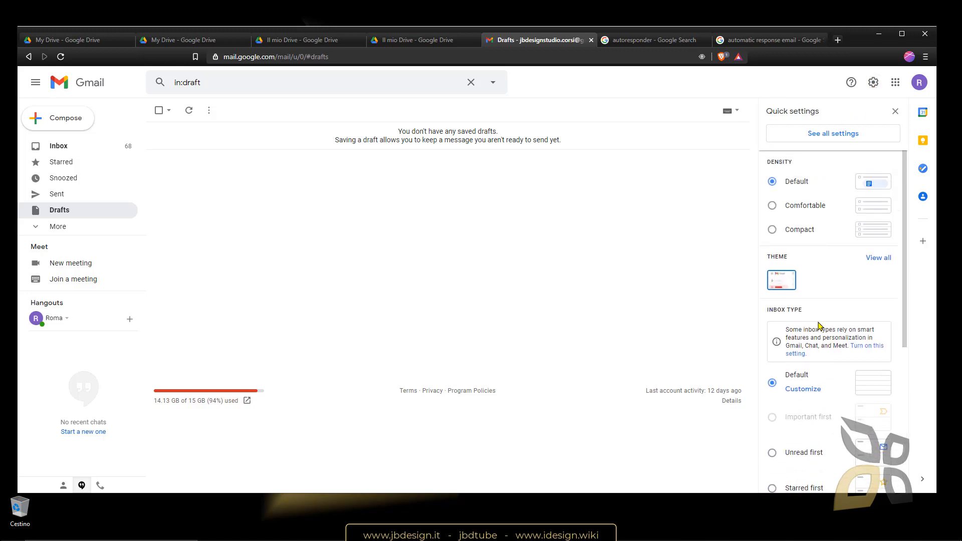
left_click(815, 139)
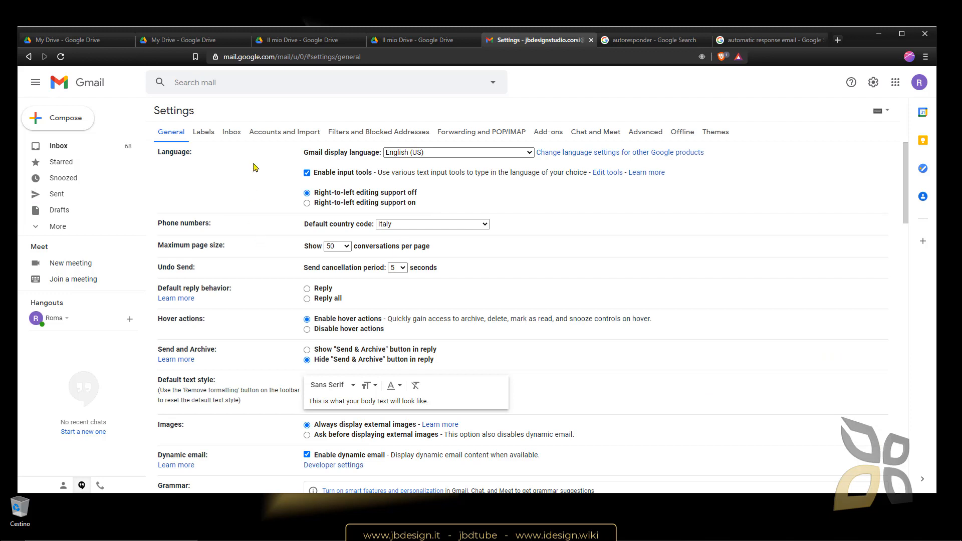
Turn on the vacation responder in the General settings with May 3, 2021 as its first day.
scroll(331, 252, "down", 18)
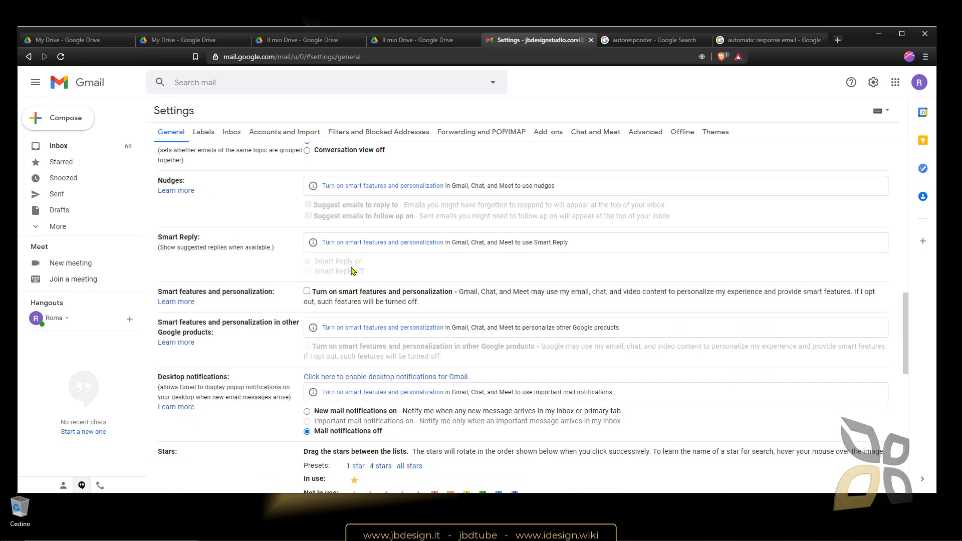
scroll(355, 281, "down", 5)
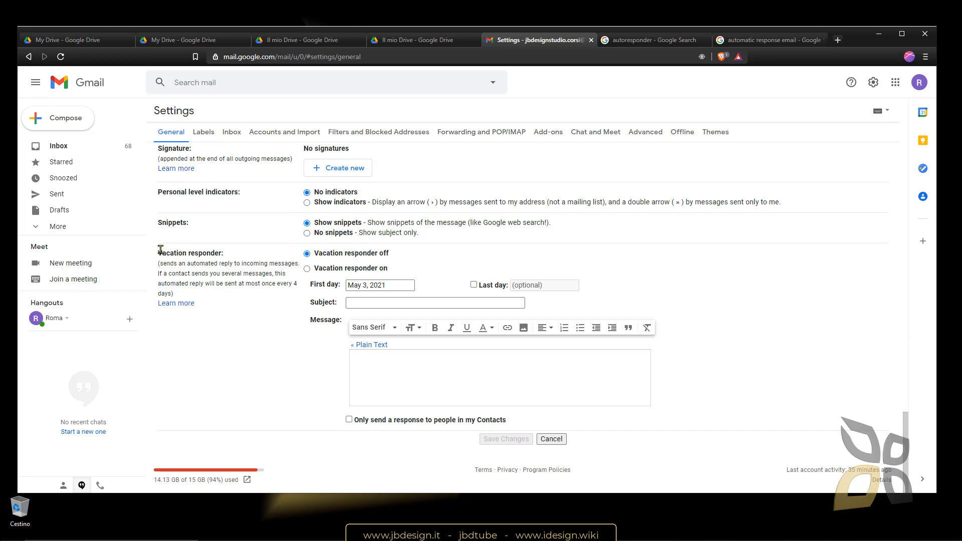
left_click_drag(160, 250, 221, 253)
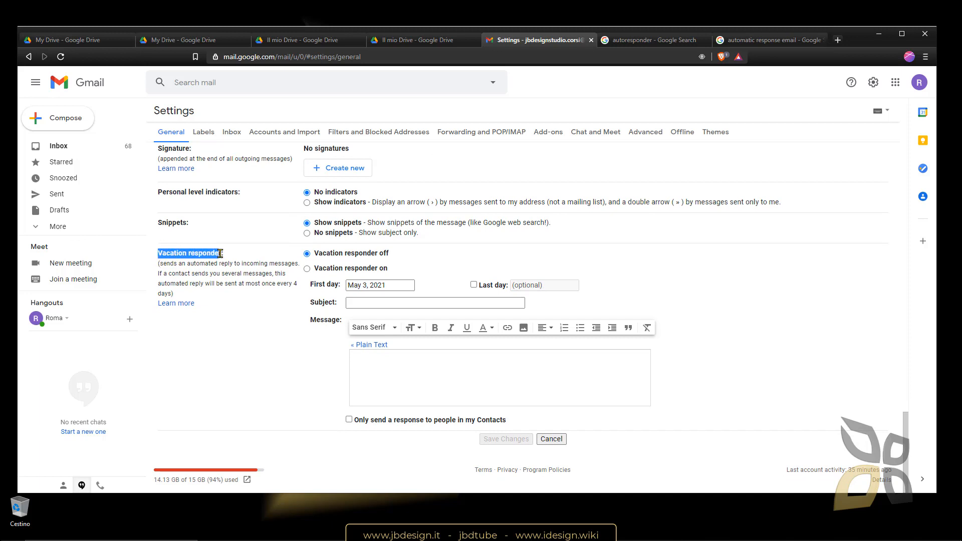
left_click(224, 335)
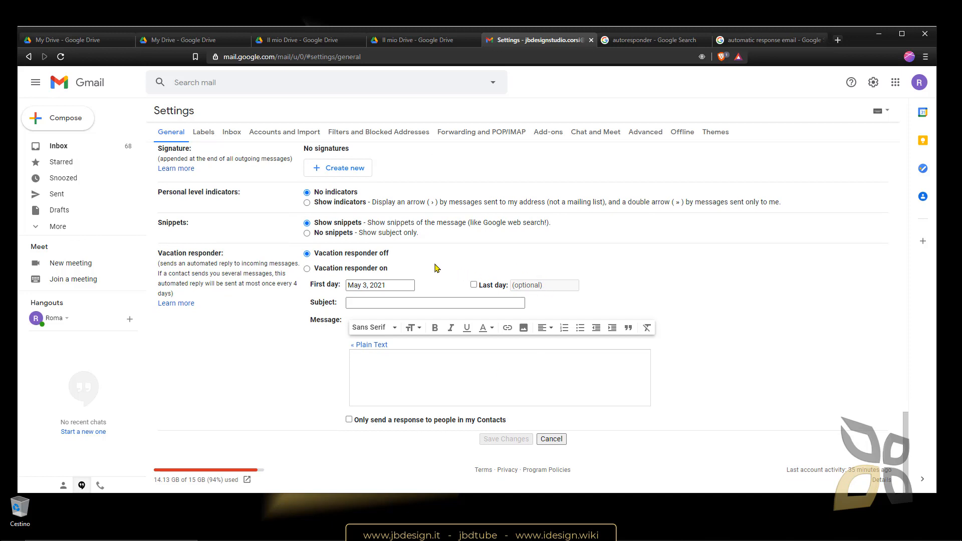
left_click(308, 270)
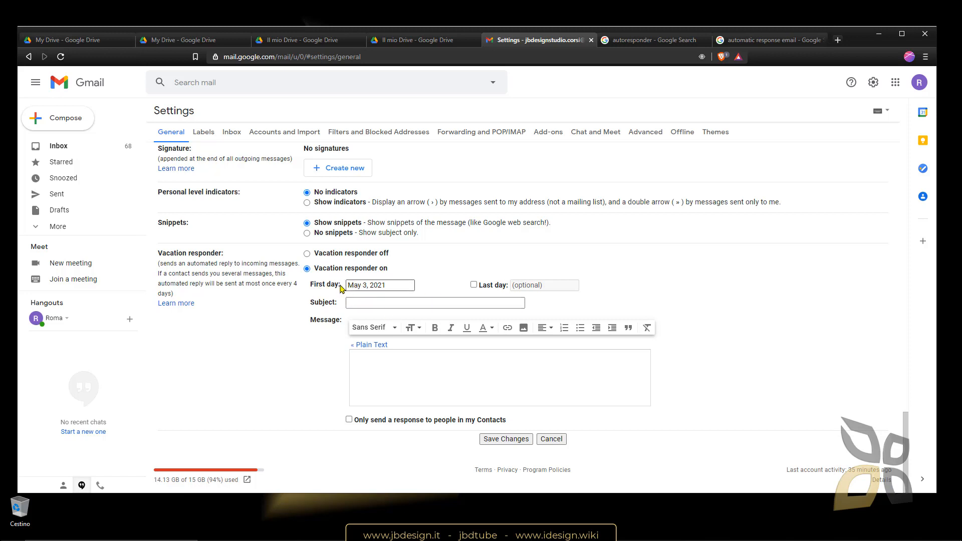
left_click(356, 284)
left_click(379, 358)
Try giving the vacation responder a last day, and toggle the responder off and on.
left_click(474, 285)
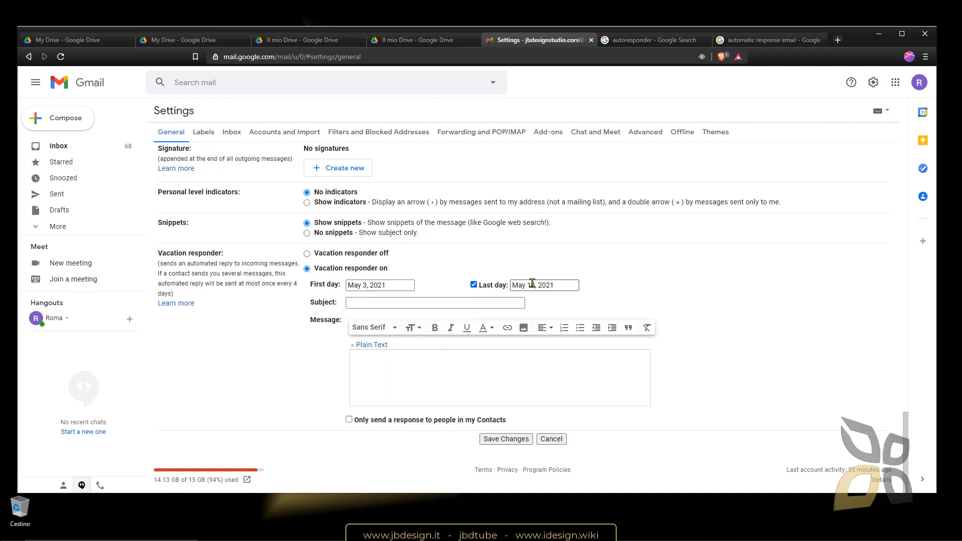
left_click(474, 284)
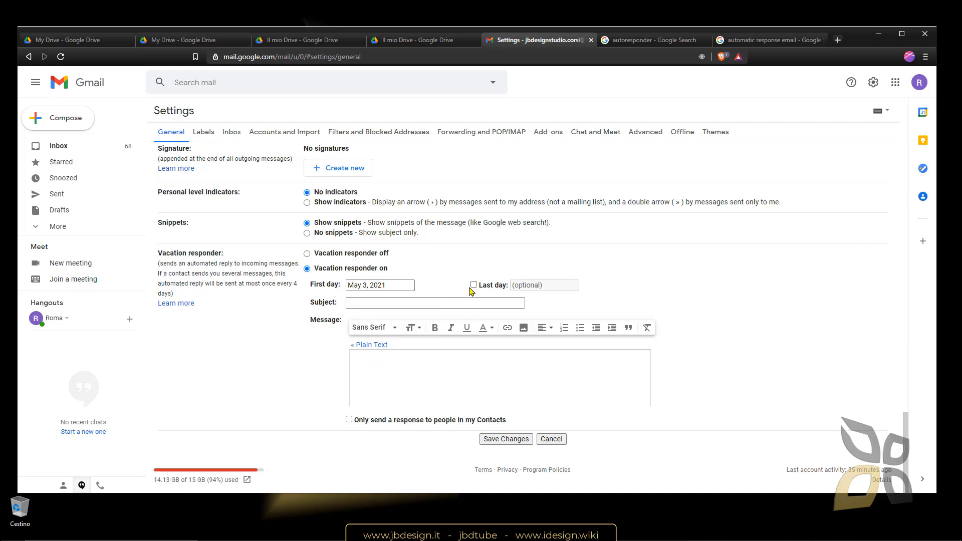
left_click(473, 285)
left_click(474, 284)
left_click(365, 255)
left_click(363, 271)
Write the automatic reply with subject "Hello there!" and message "Hi, there, now I am not available, but I will respond later. Thanks".
left_click(359, 302)
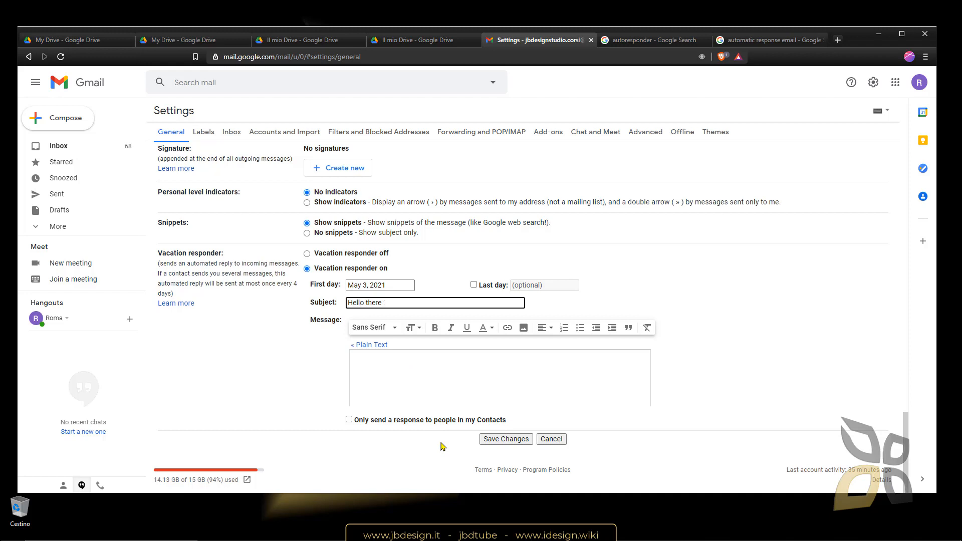
key("Tab")
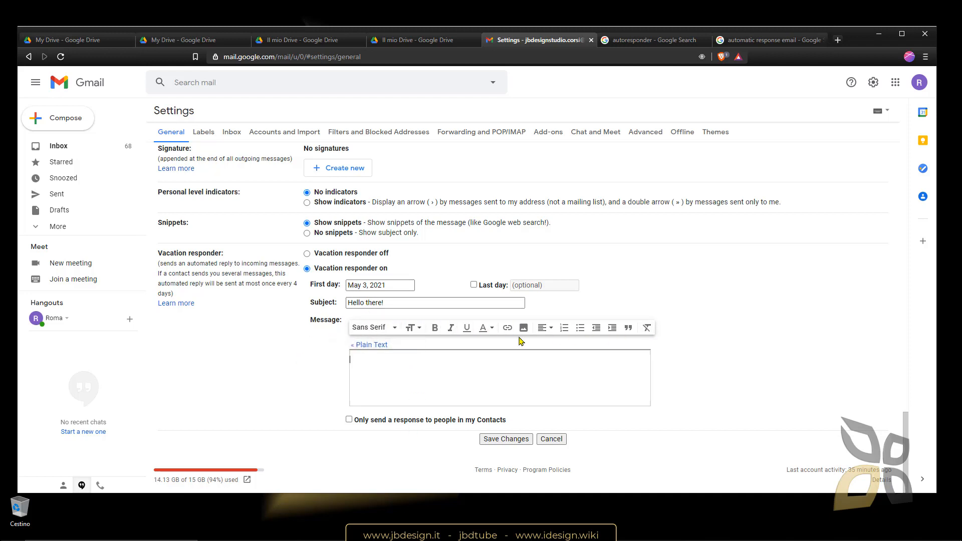
left_click(411, 331)
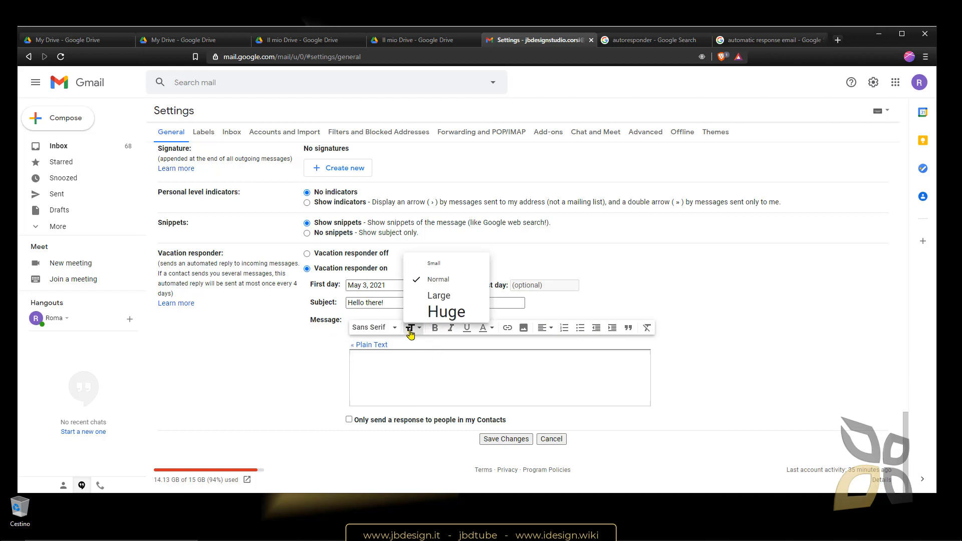
left_click(438, 295)
left_click(417, 365)
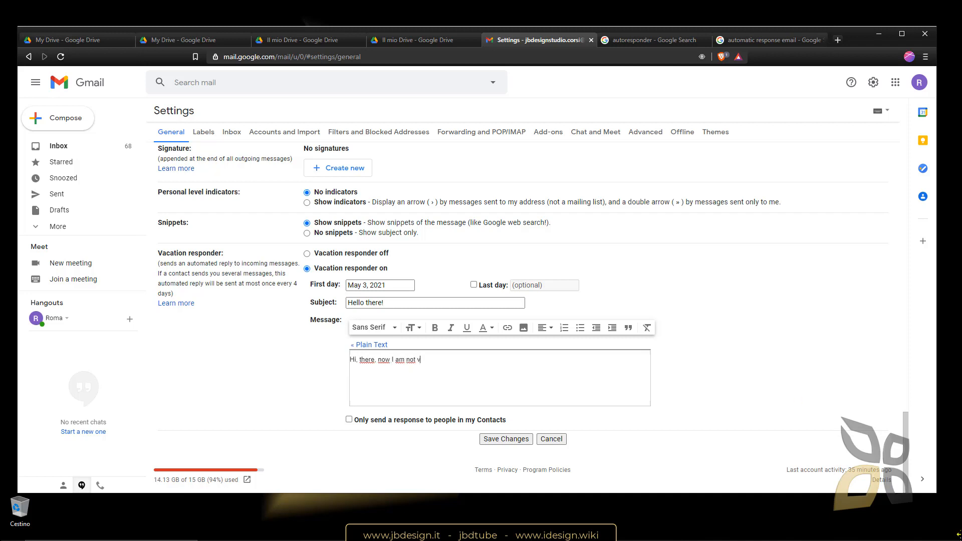
key("BackSpace")
key("BackSpace")
type("available, but I will respond later. Thanks")
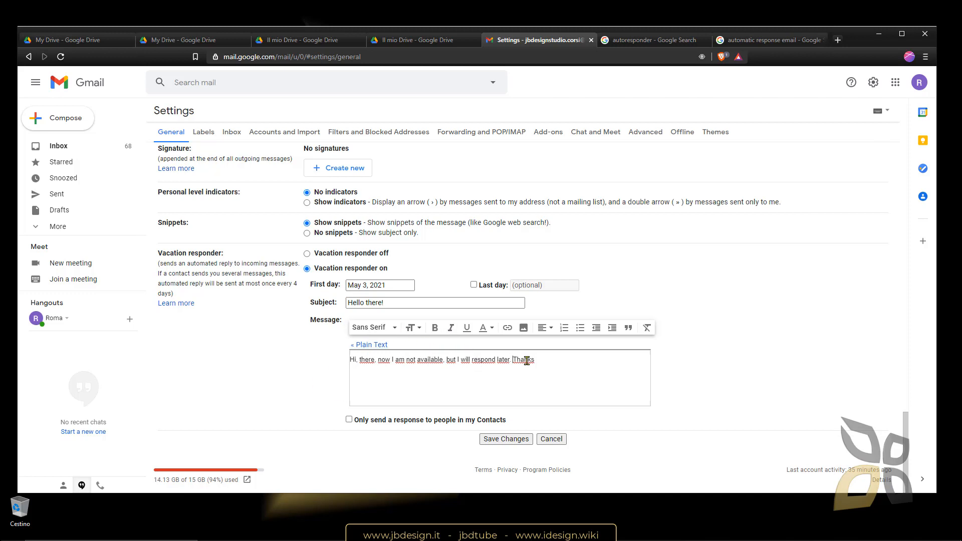
Make the word "available" bold in the reply message and save the vacation responder settings.
double_click(430, 360)
left_click(435, 328)
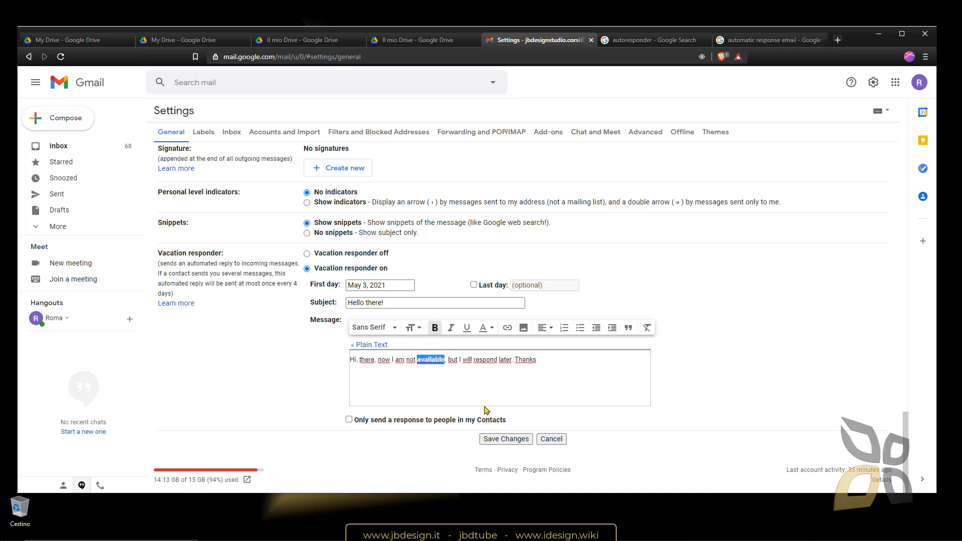
left_click(484, 408)
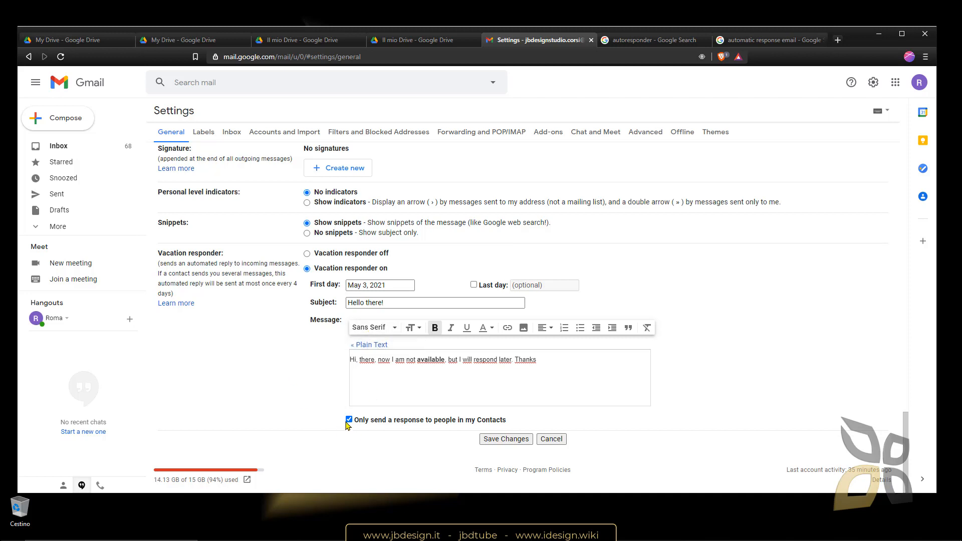
left_click(506, 440)
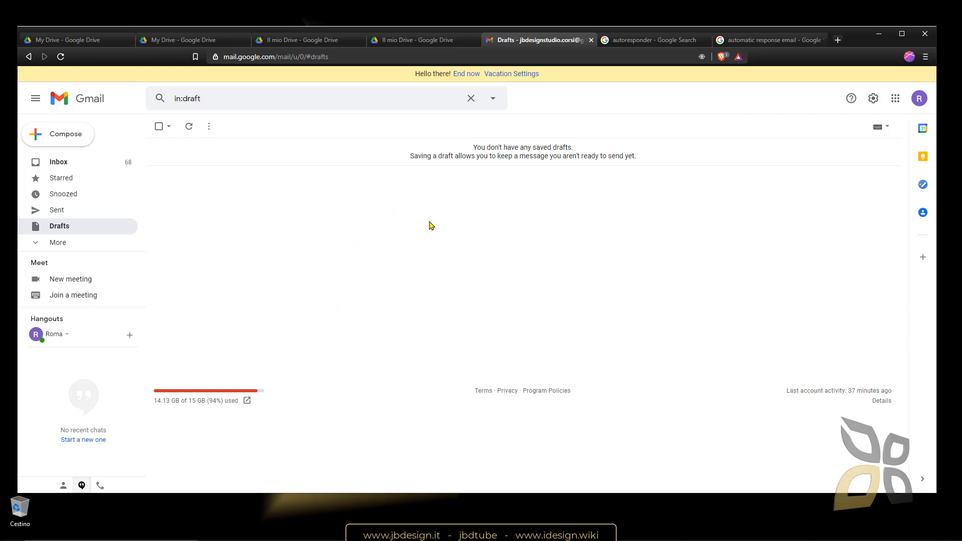
Reopen the vacation settings, turn the vacation responder off and save the changes.
left_click(495, 75)
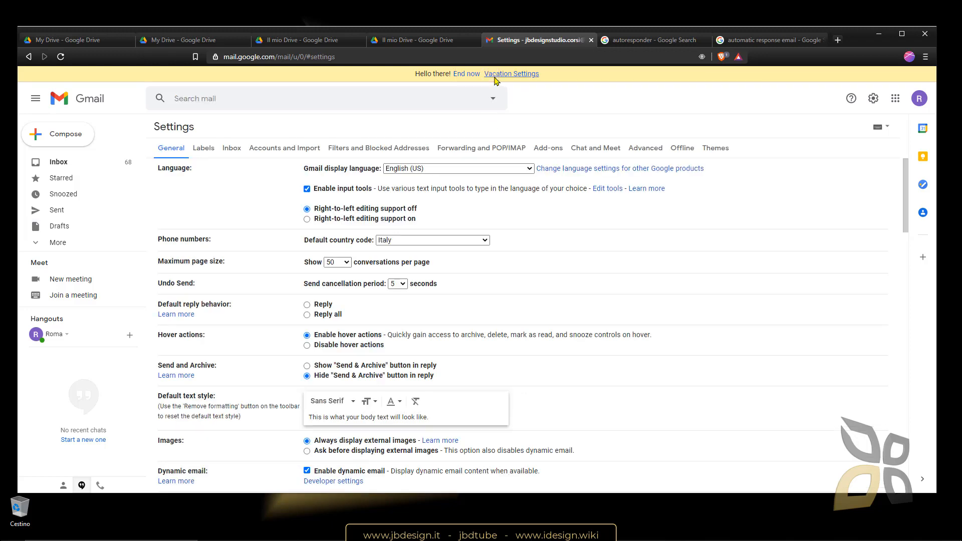
scroll(448, 381, "down", 7)
scroll(447, 390, "down", 15)
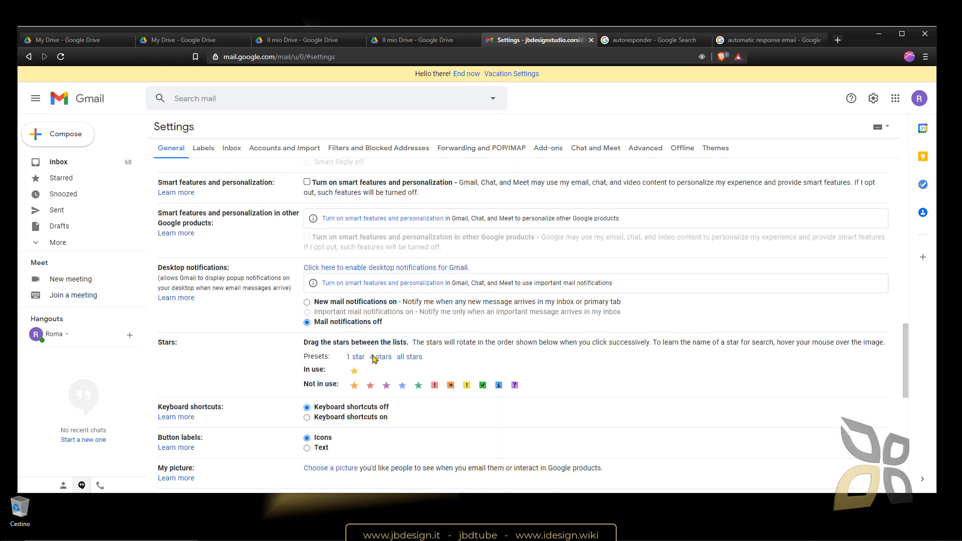
left_click(371, 254)
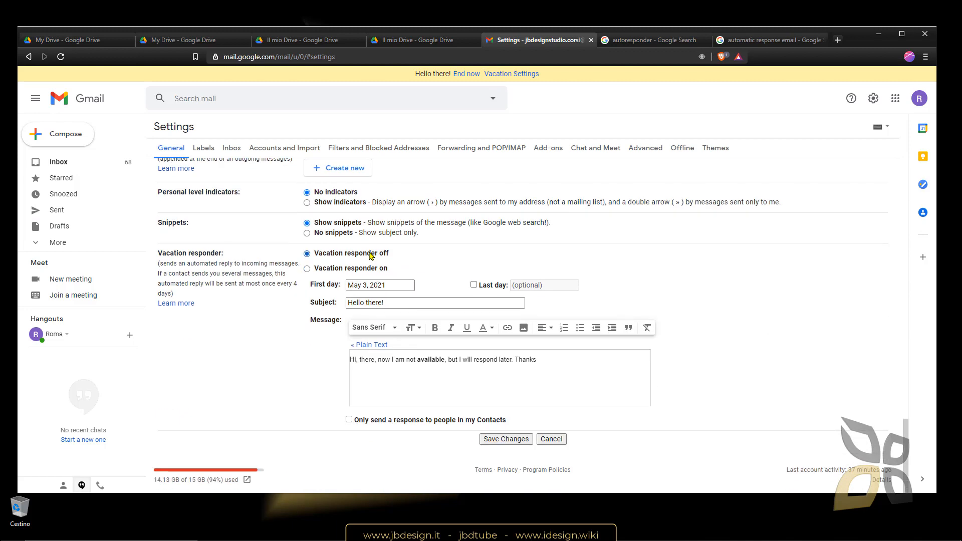
left_click(506, 439)
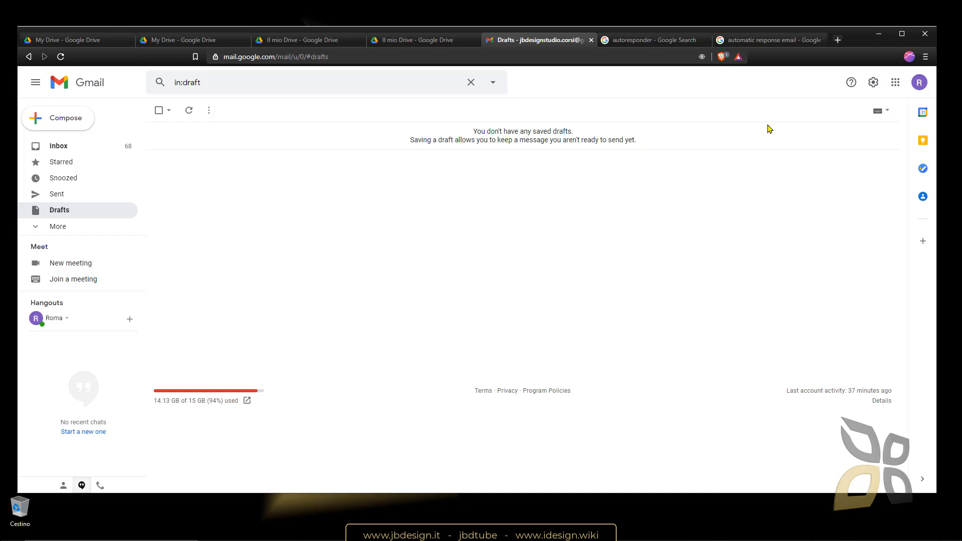
Search the web for jbdtube in a new browser tab and open its YouTube channel.
left_click(837, 39)
type("jb")
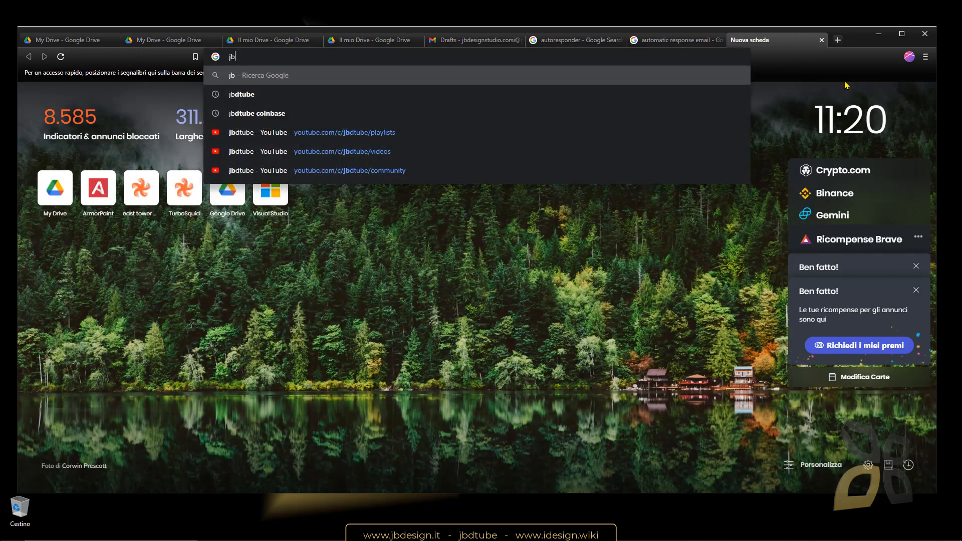
type("dtube")
key("Return")
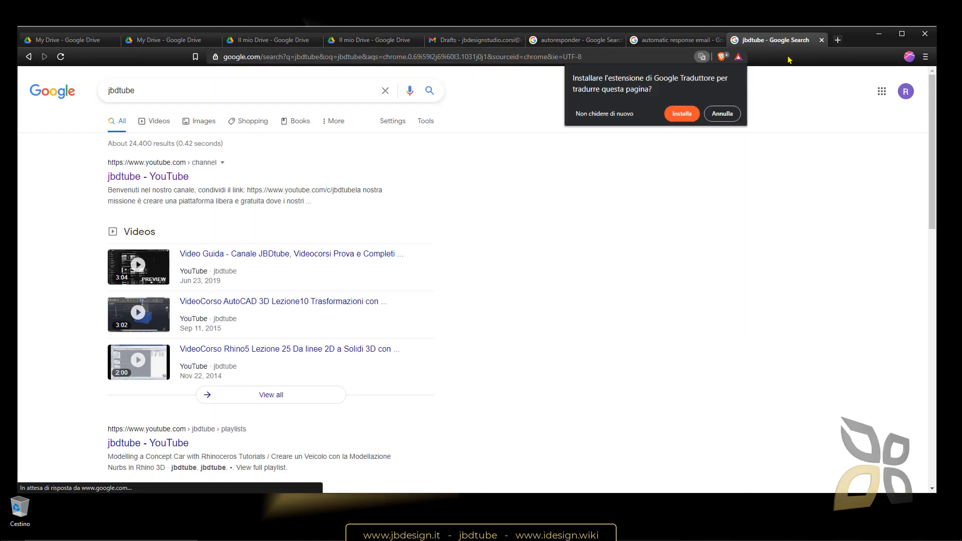
left_click(708, 119)
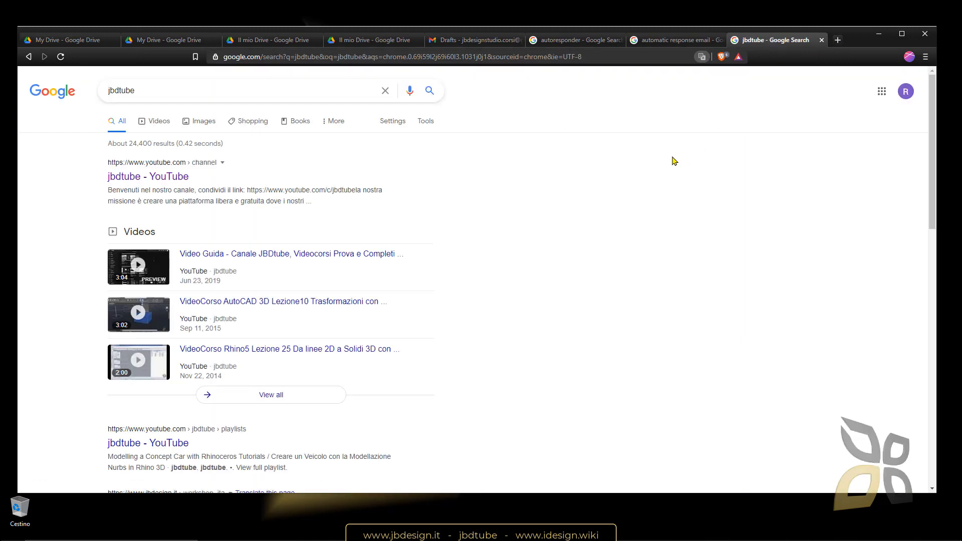
left_click(200, 176)
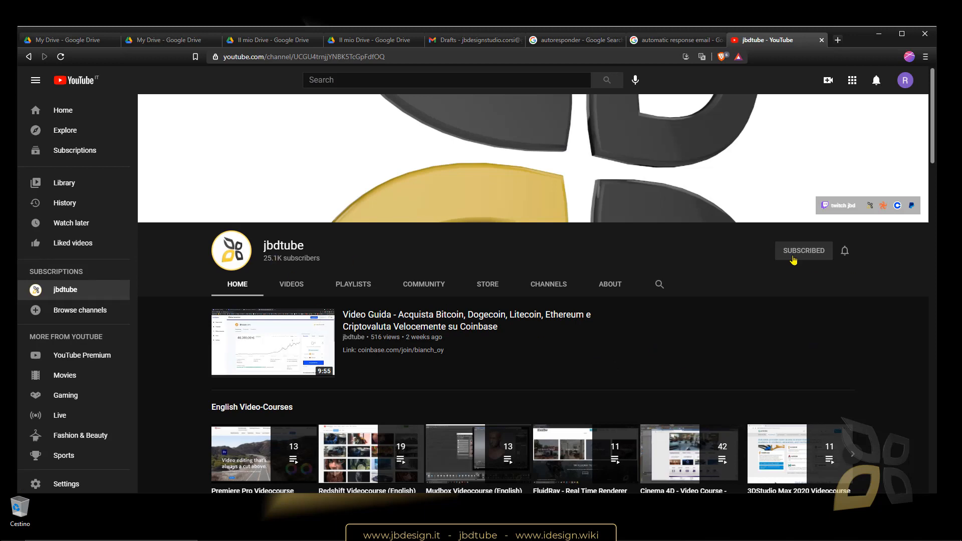
Browse the jbdtube channel's uploaded videos and its playlists.
left_click(296, 292)
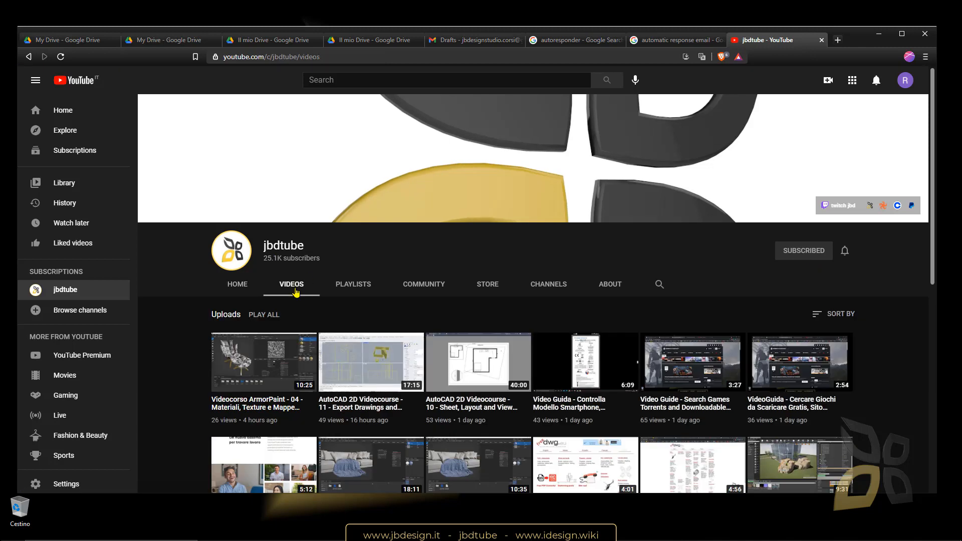
left_click(355, 284)
scroll(359, 324, "down", 4)
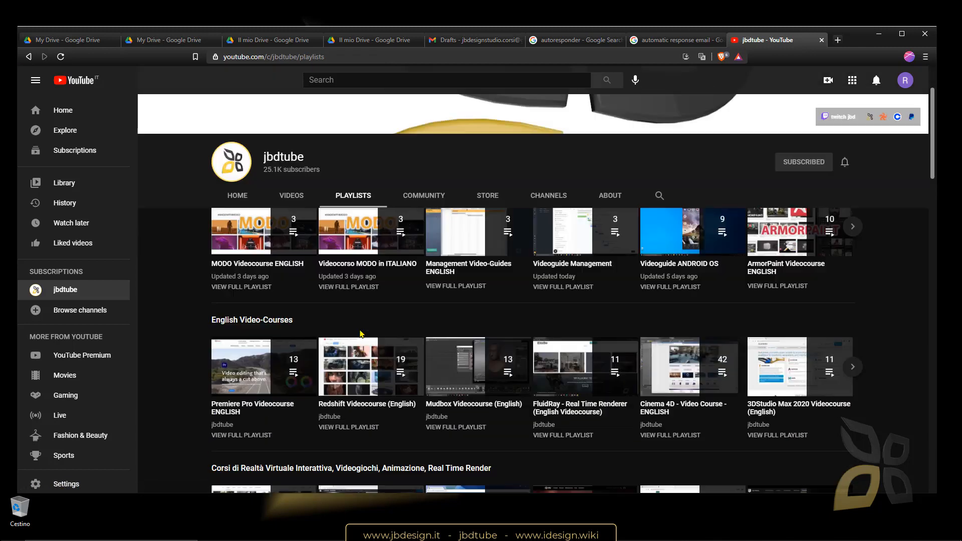
Look through the English Video-Courses playlist row and advance it to its further courses.
left_click_drag(309, 290, 160, 332)
left_click(178, 367)
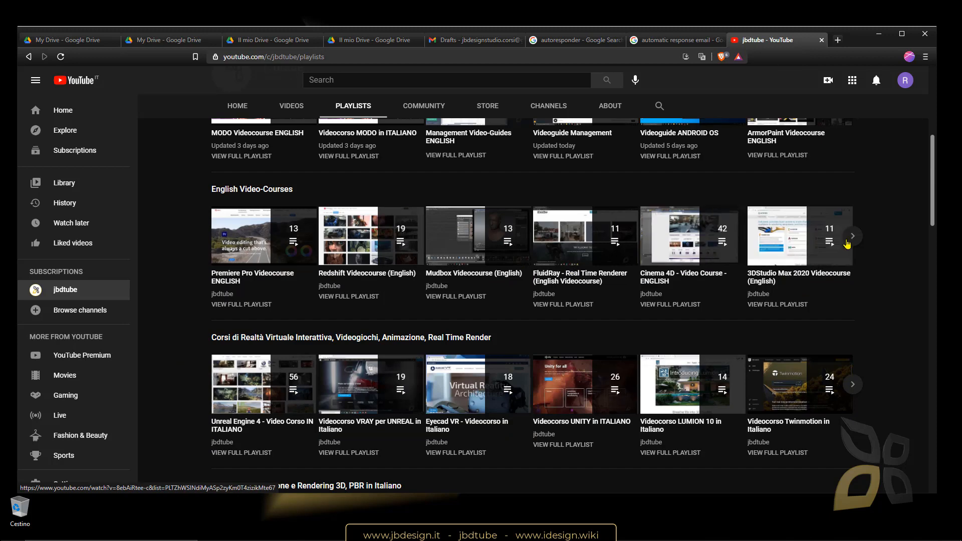
left_click(852, 236)
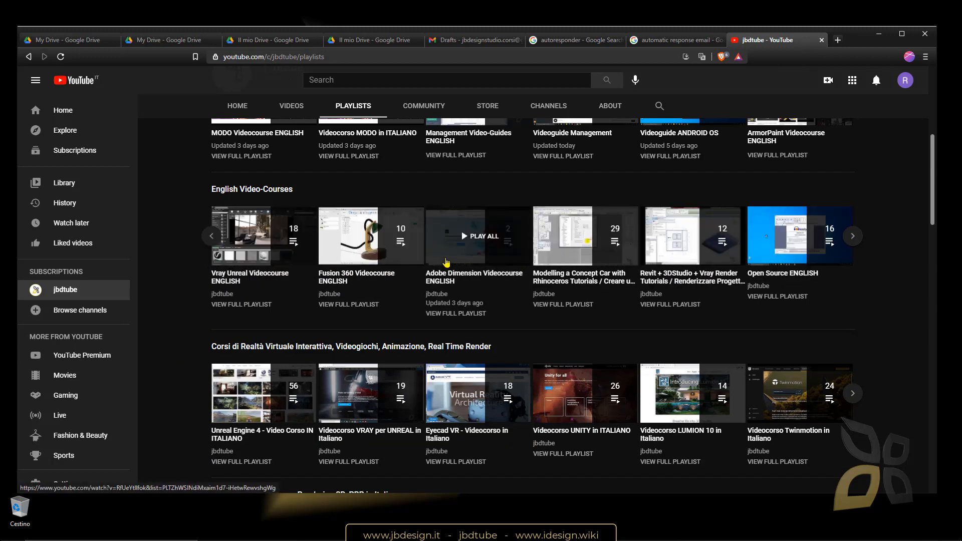
Find the English Video-Guides section among the playlists, highlight its heading and advance its row to further playlists.
scroll(391, 256, "down", 20)
scroll(390, 256, "down", 7)
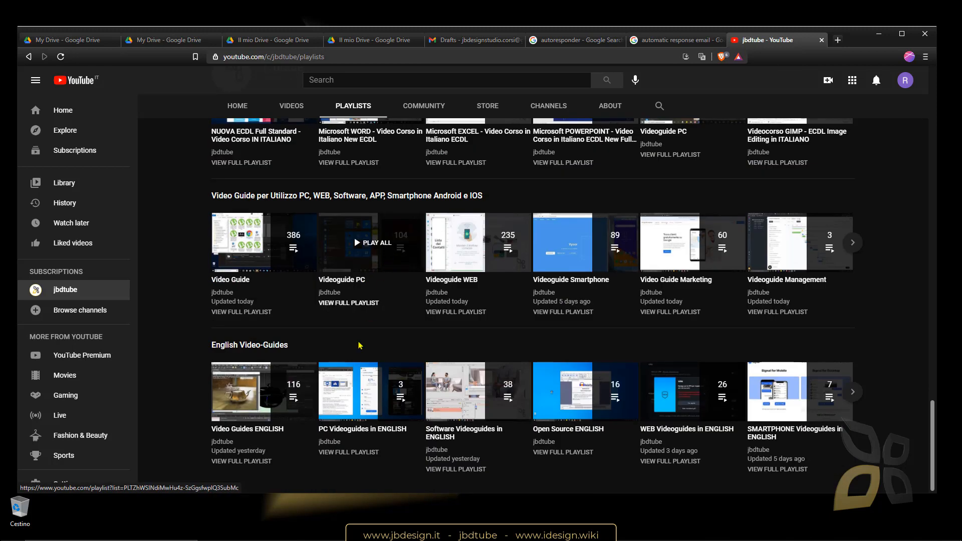
left_click_drag(296, 346, 210, 347)
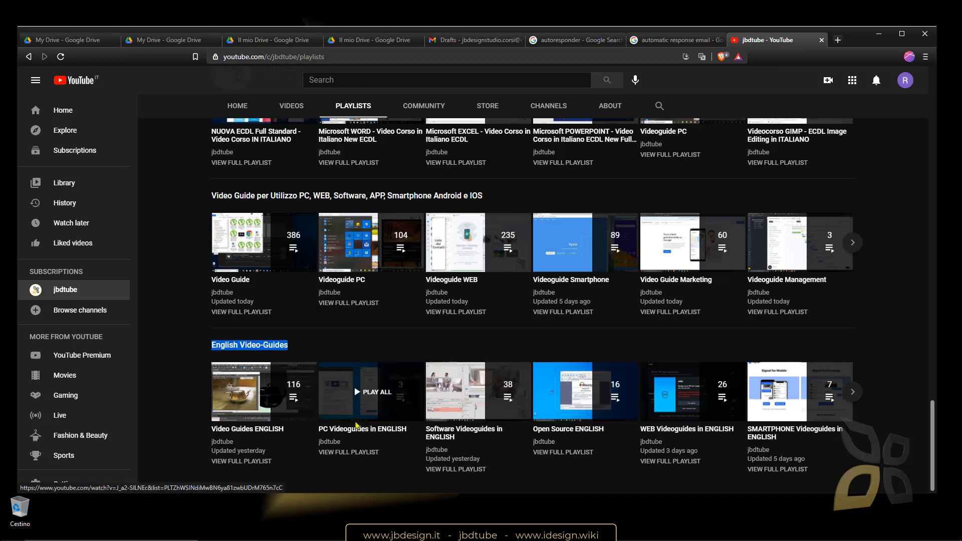
left_click(852, 392)
Open the channel's Community posts, maximize the browser window and read through the posts down to the idesign.wiki one.
scroll(499, 416, "up", 15)
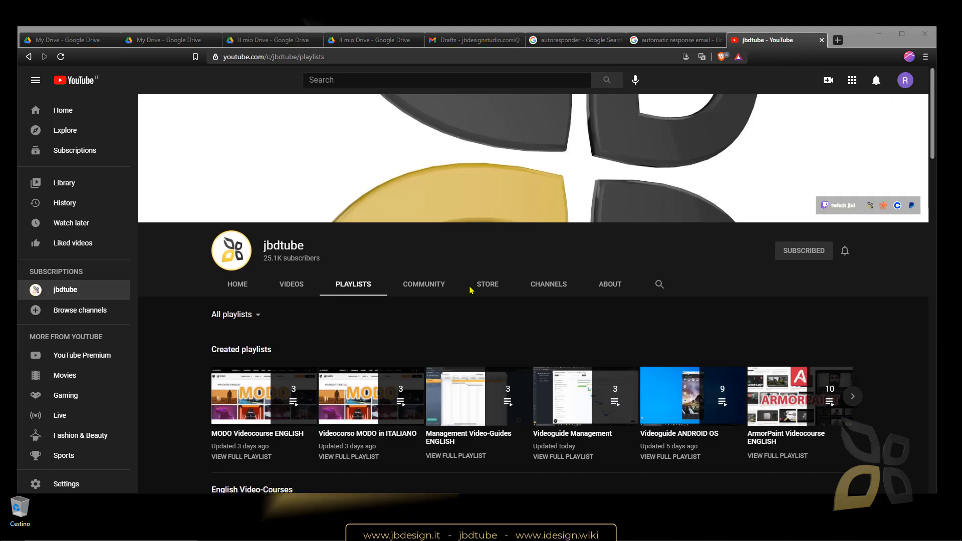
left_click(414, 292)
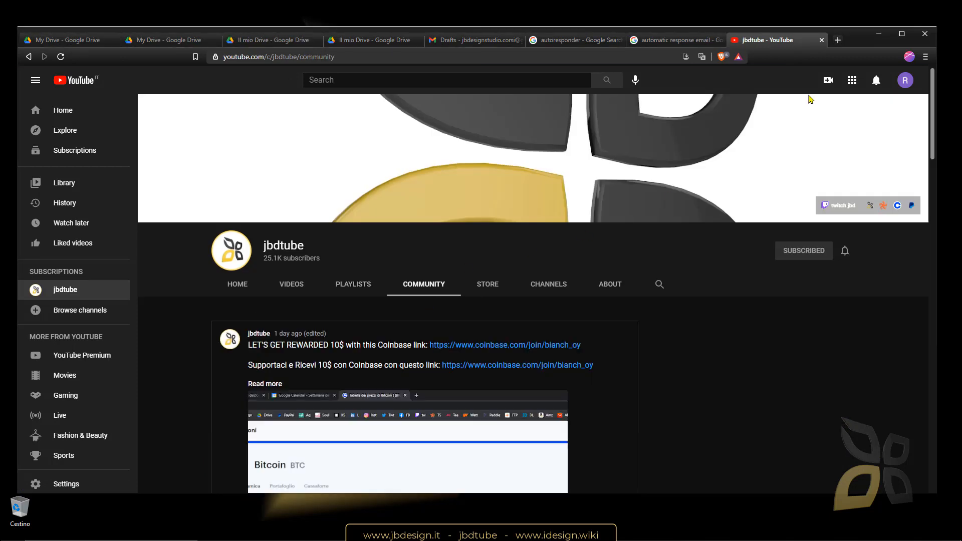
left_click(902, 33)
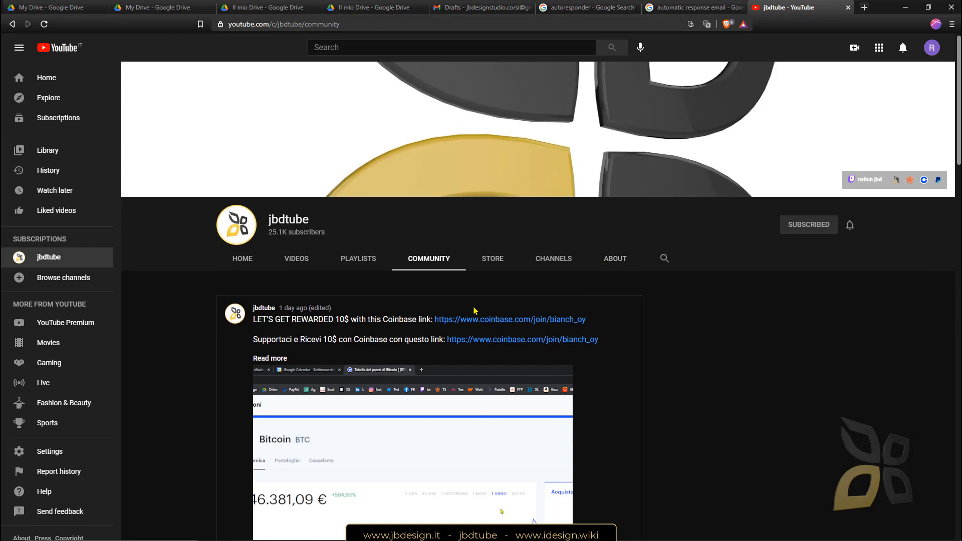
scroll(626, 351, "down", 1)
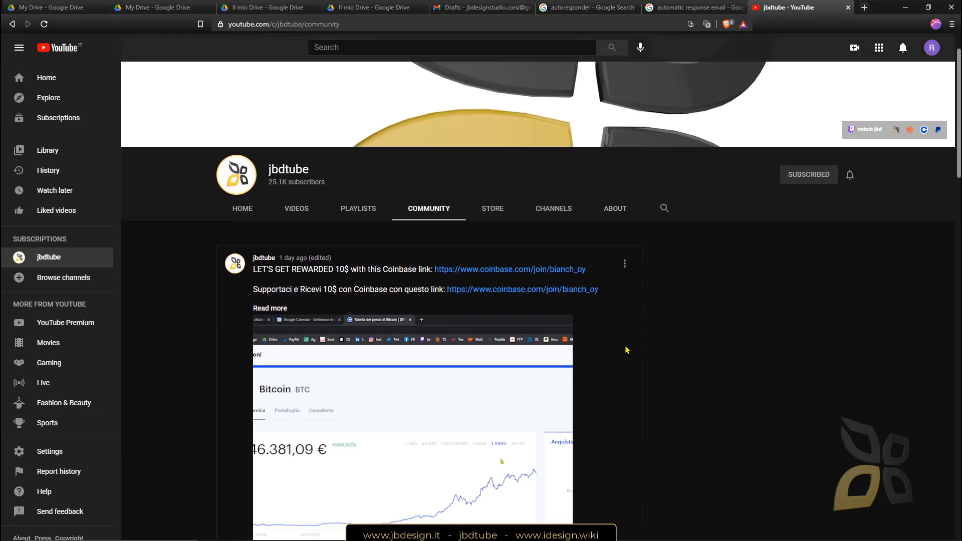
scroll(635, 349, "down", 8)
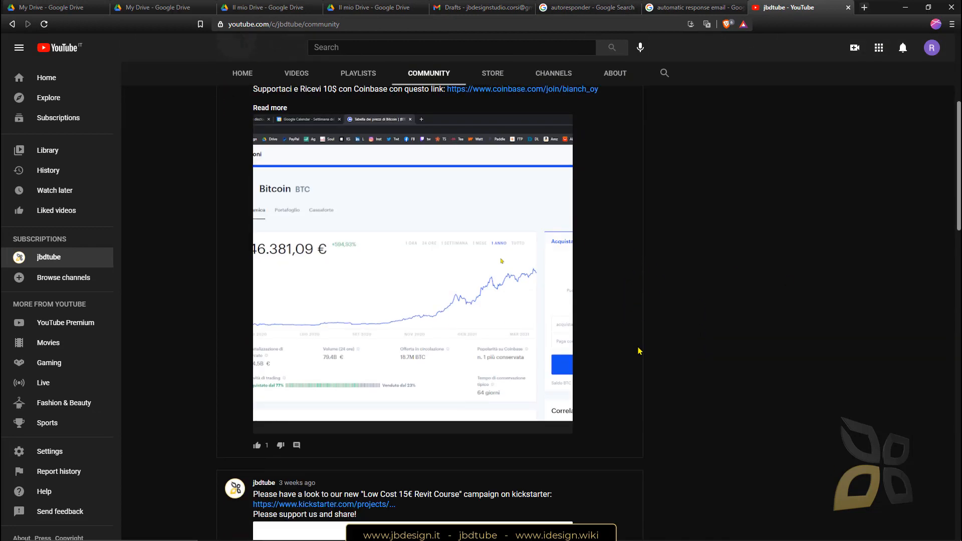
scroll(635, 350, "down", 6)
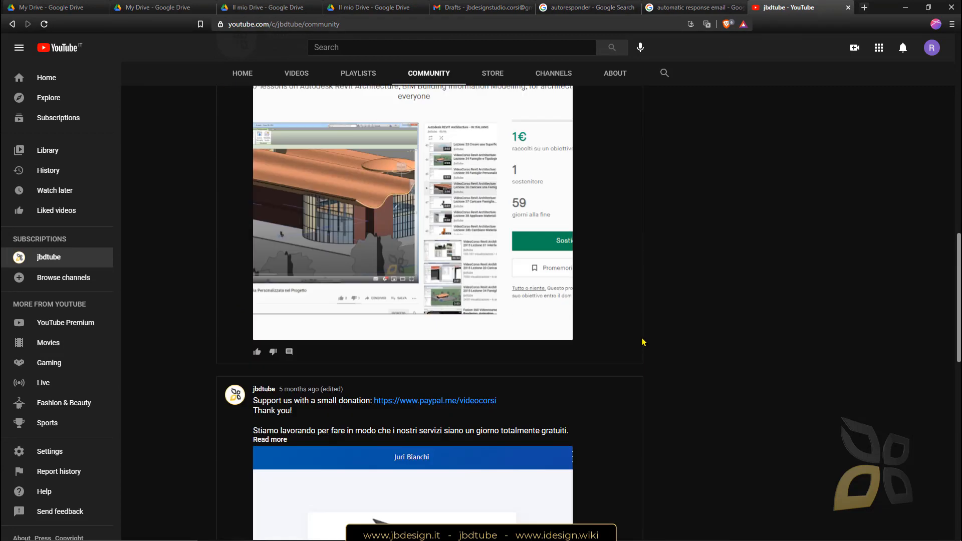
scroll(643, 342, "down", 13)
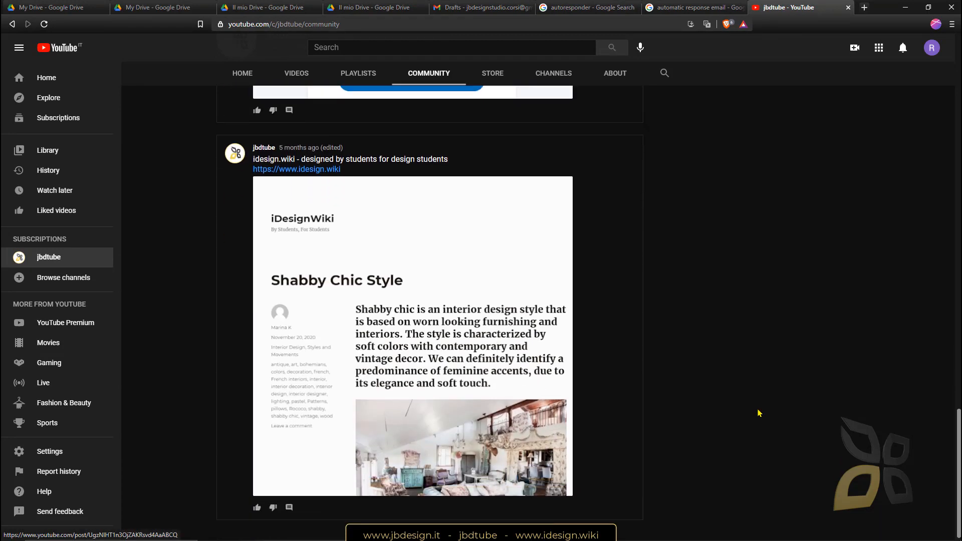
Open the jbdtube channel's Store page with its featured merchandise.
scroll(742, 401, "up", 18)
left_click(501, 82)
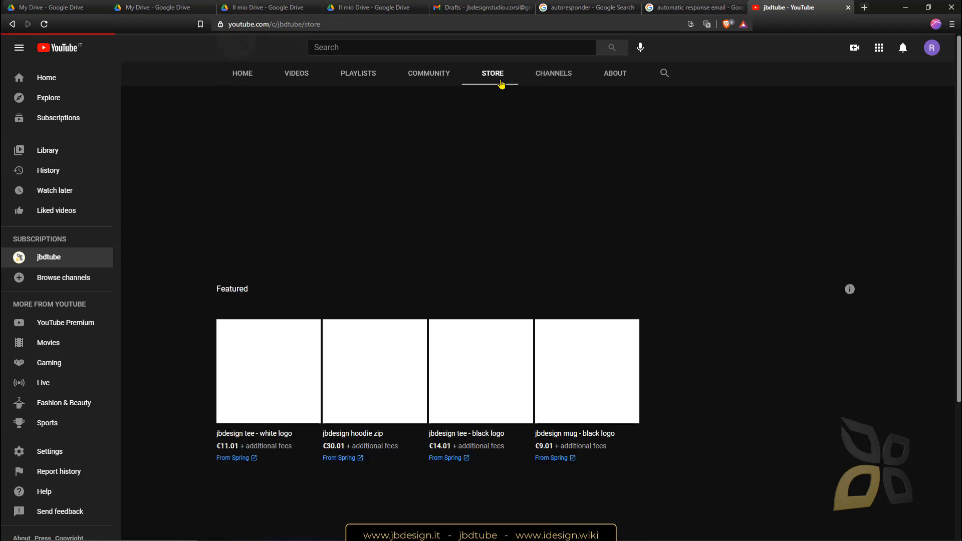